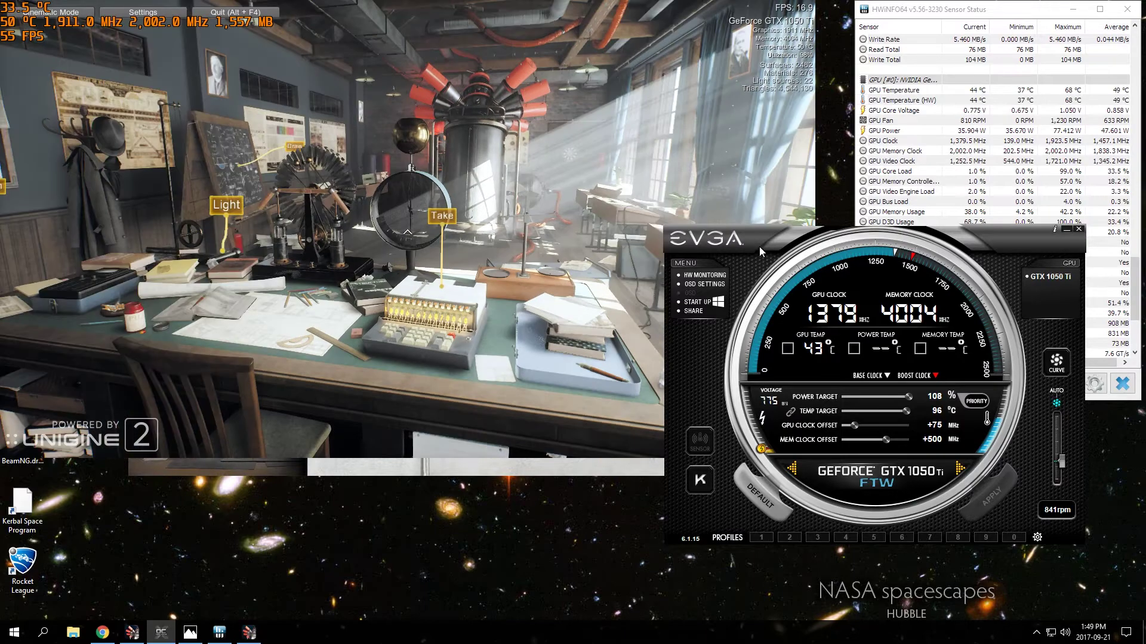
# Review HWiNFO64's OSD (RTSS) sensor settings, confirm with OK, and bring Precision XOC back in front
pyautogui.moveTo(743, 245); pyautogui.dragTo(654, 234)
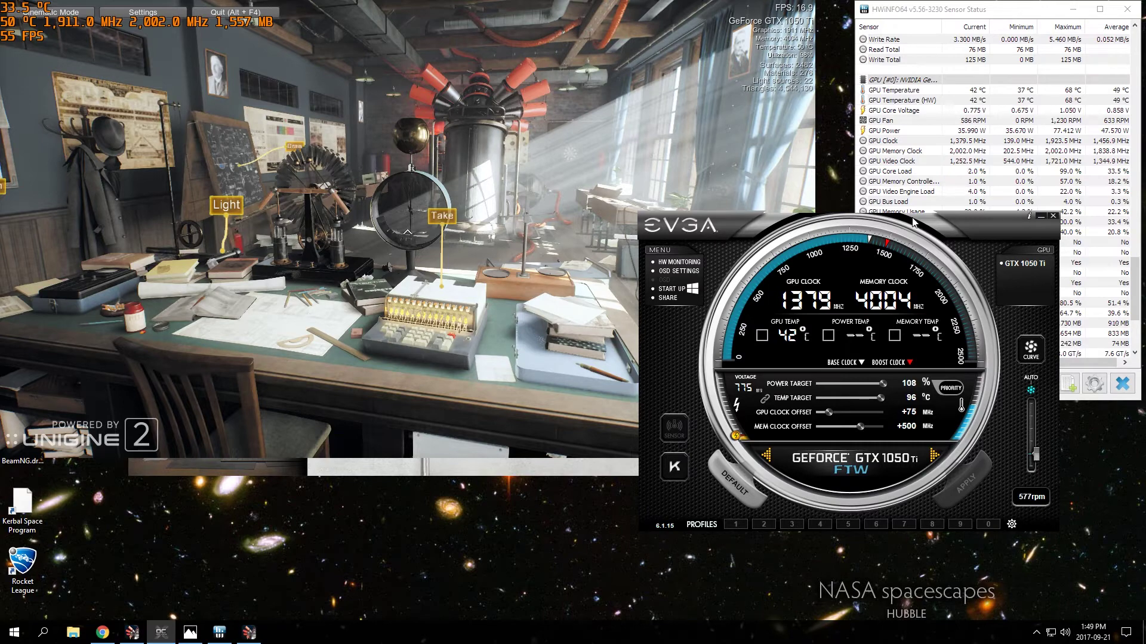
pyautogui.click(1095, 388)
pyautogui.click(969, 50)
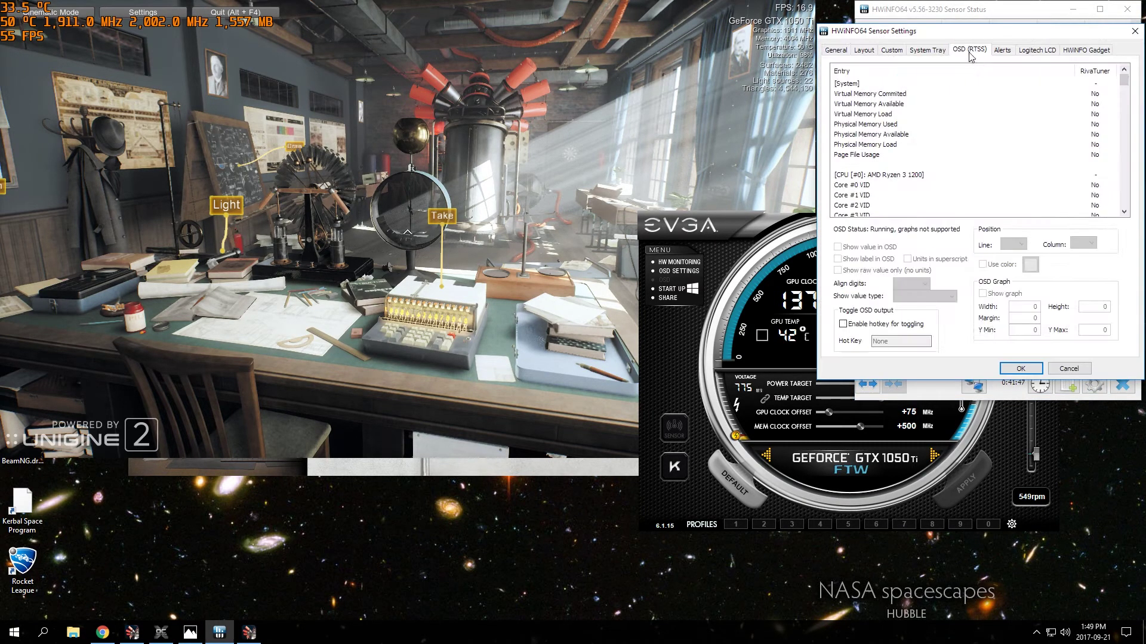
pyautogui.scroll(-6, 1032, 147)
pyautogui.click(1020, 368)
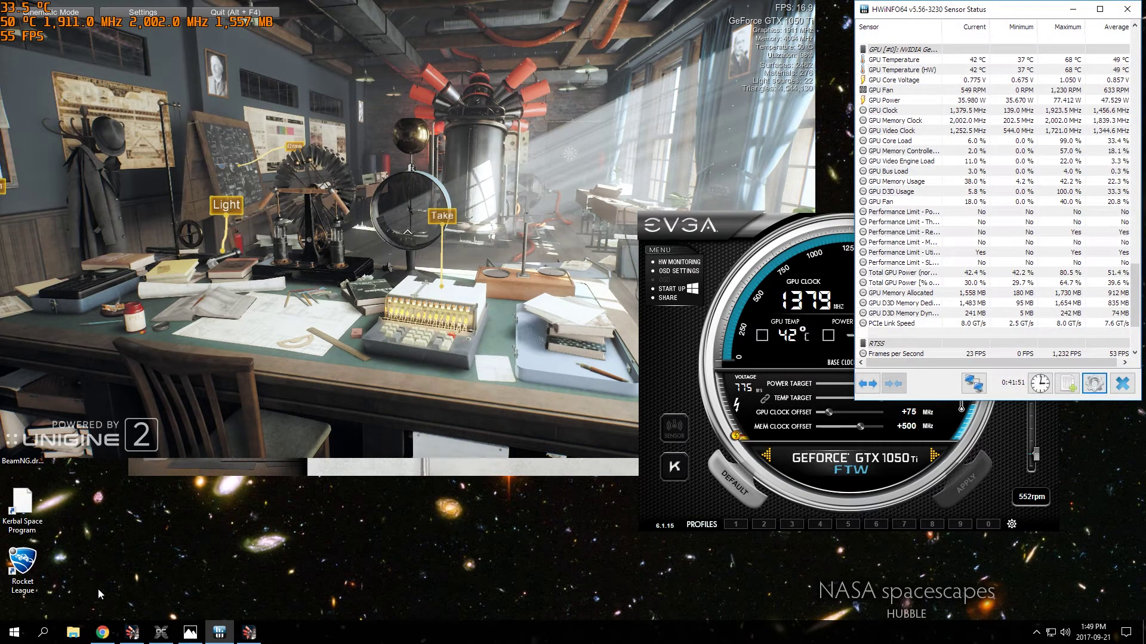
pyautogui.click(132, 633)
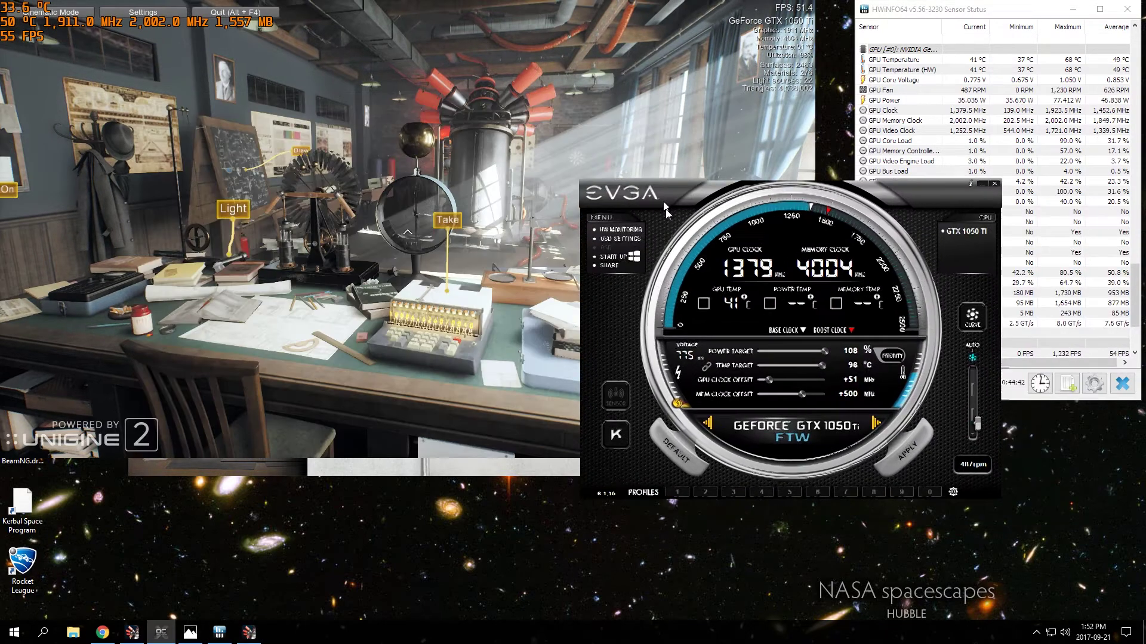
pyautogui.moveTo(664, 205); pyautogui.dragTo(756, 226)
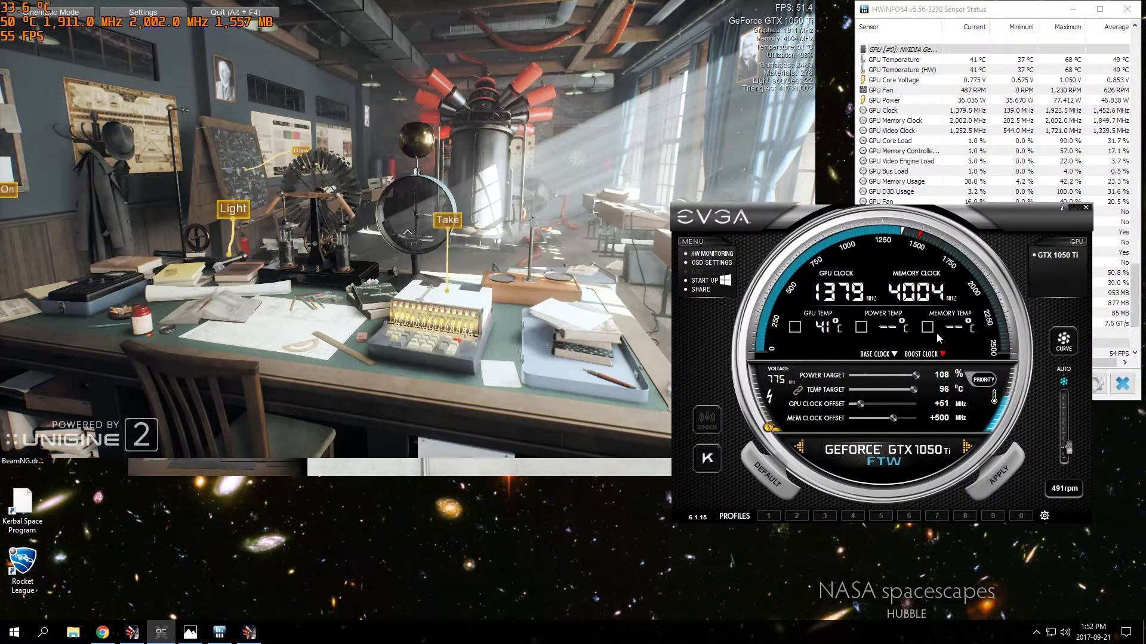
# Open the fan curve graph over the tuner and toggle step mode on, then back to sloped lines
pyautogui.click(1062, 338)
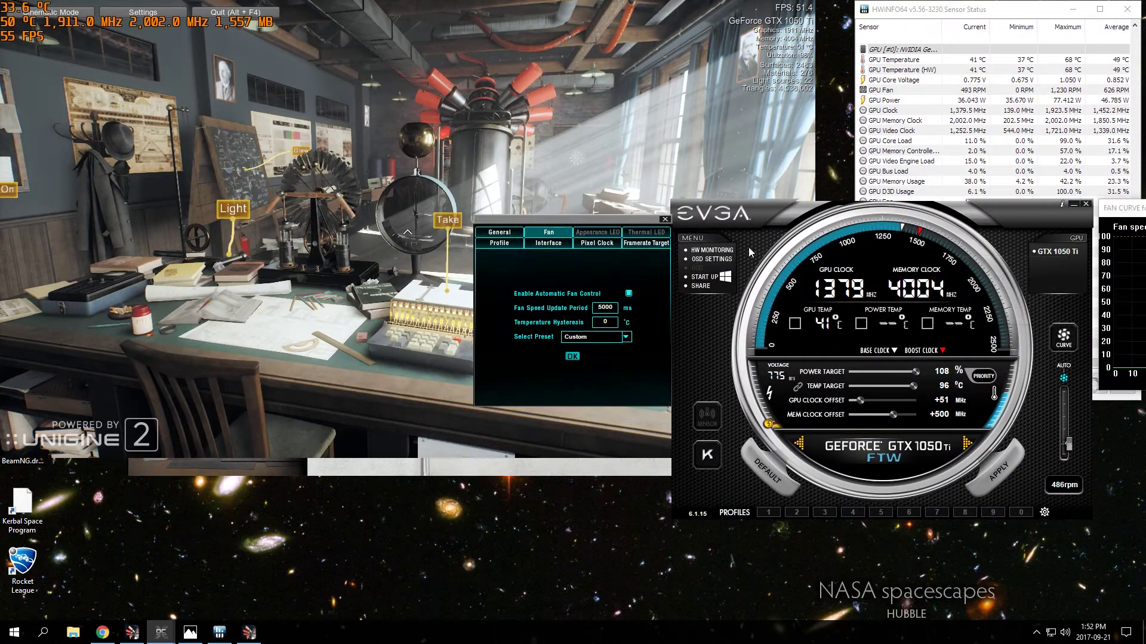
pyautogui.moveTo(1108, 215); pyautogui.dragTo(716, 163)
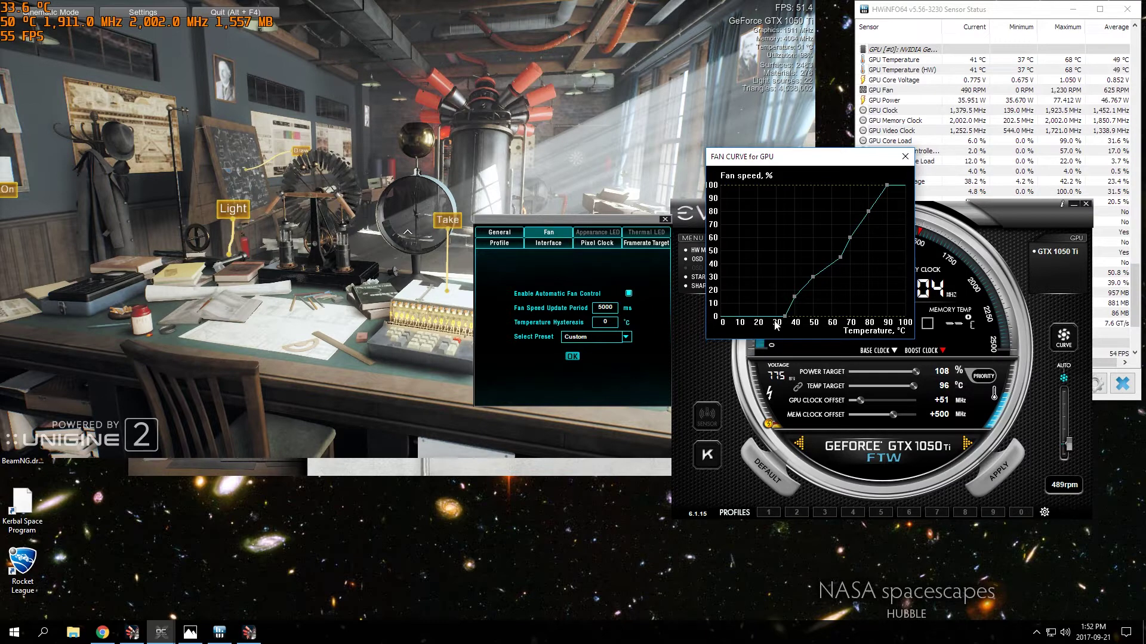
pyautogui.moveTo(786, 319)
pyautogui.moveTo(814, 278)
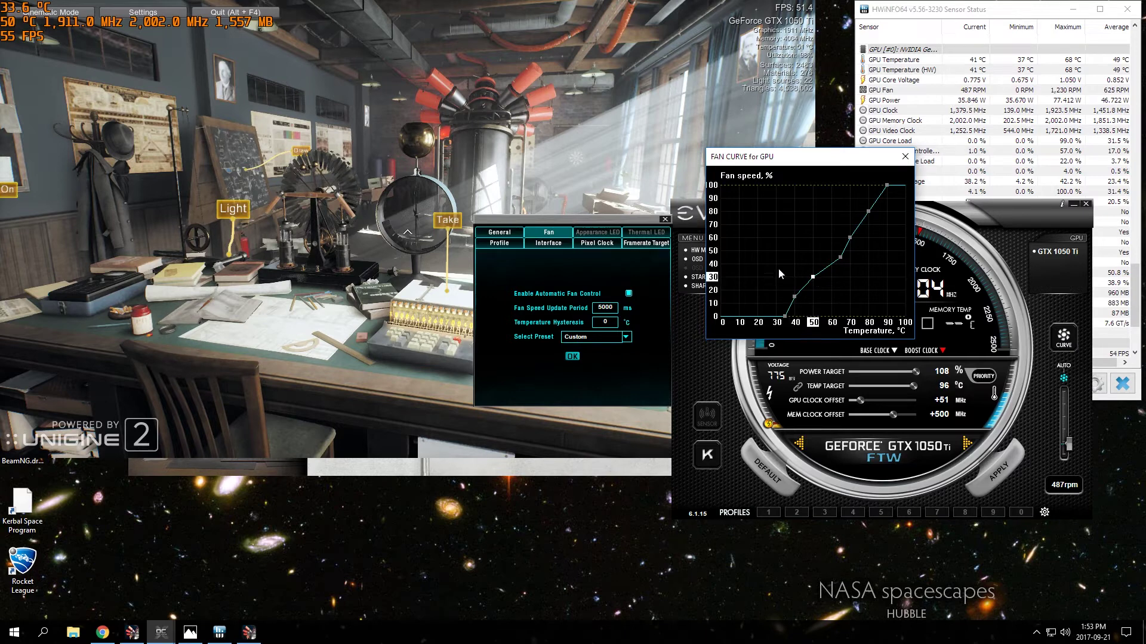
pyautogui.click(841, 259)
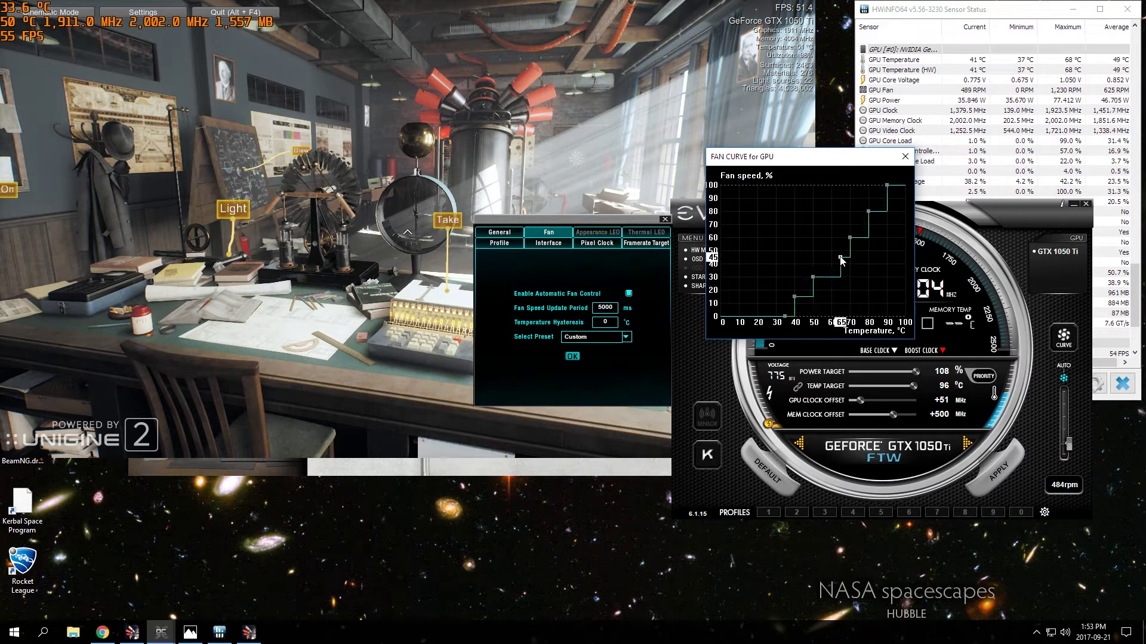
pyautogui.click(841, 260)
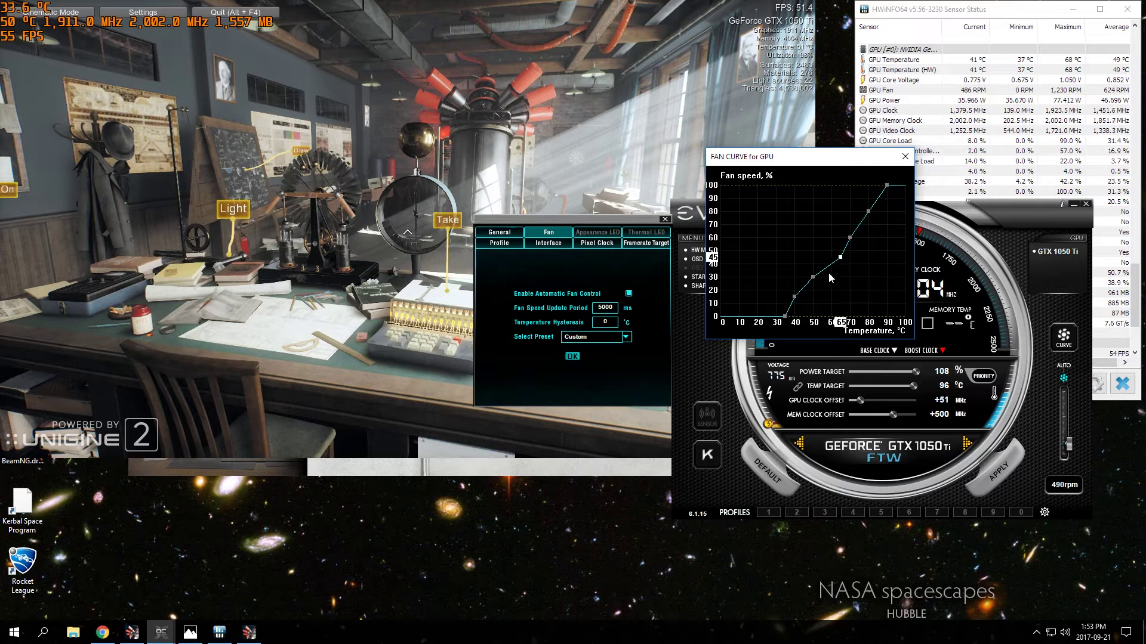
# Set the curve points to 70 °C/60%, 80 °C/80% and 90 °C/100%, then close the curve graph
pyautogui.click(849, 238)
pyautogui.click(868, 212)
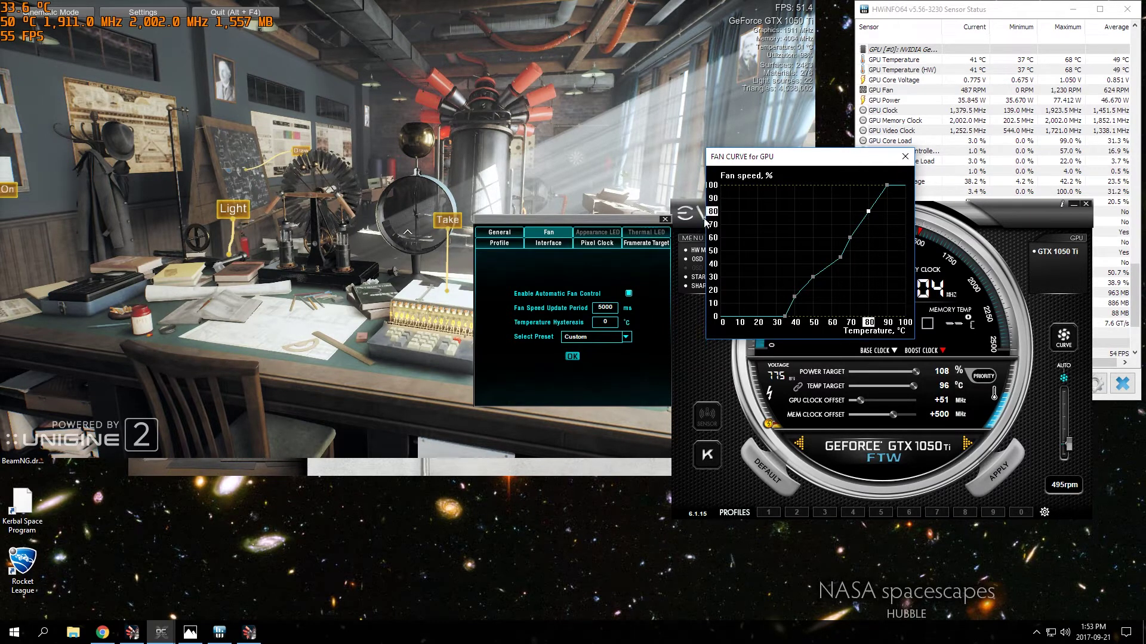
pyautogui.click(887, 186)
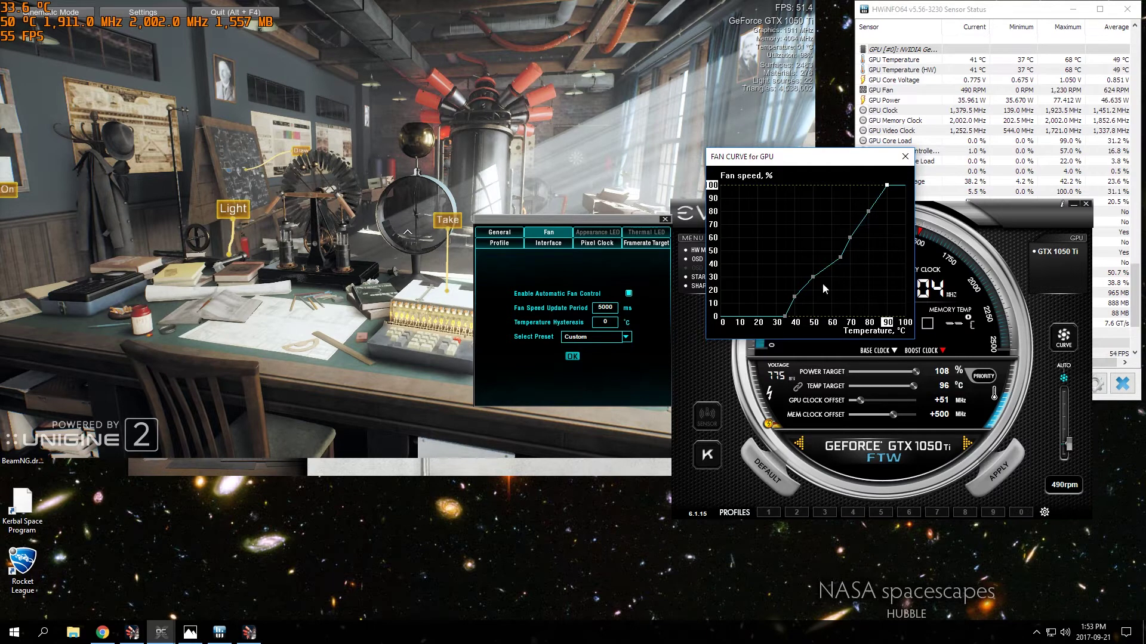
pyautogui.click(904, 157)
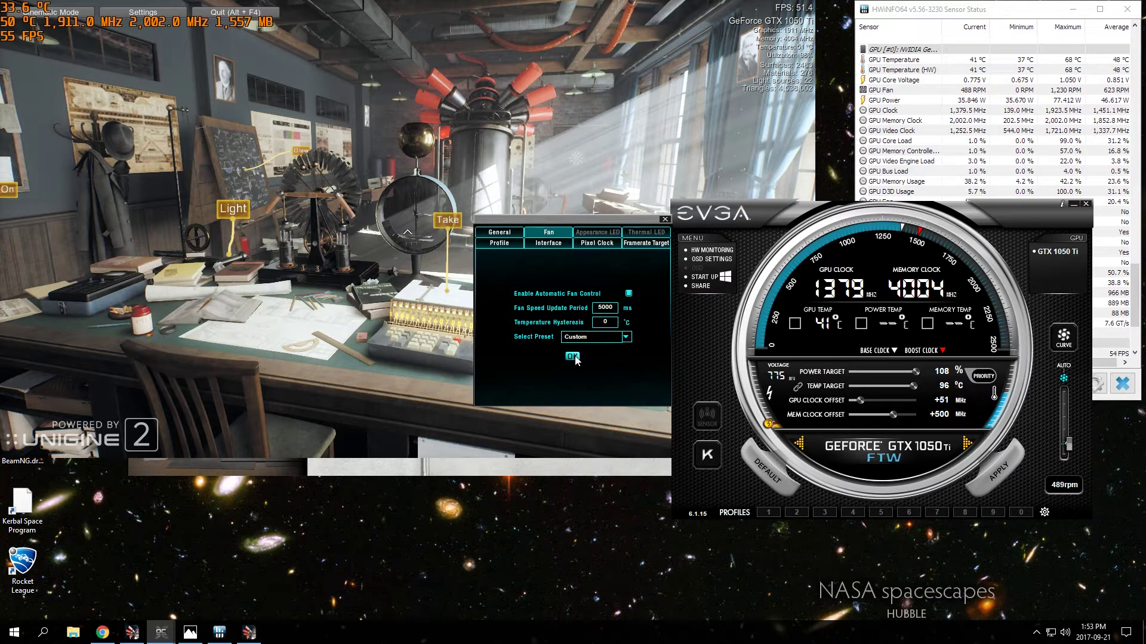
pyautogui.click(665, 219)
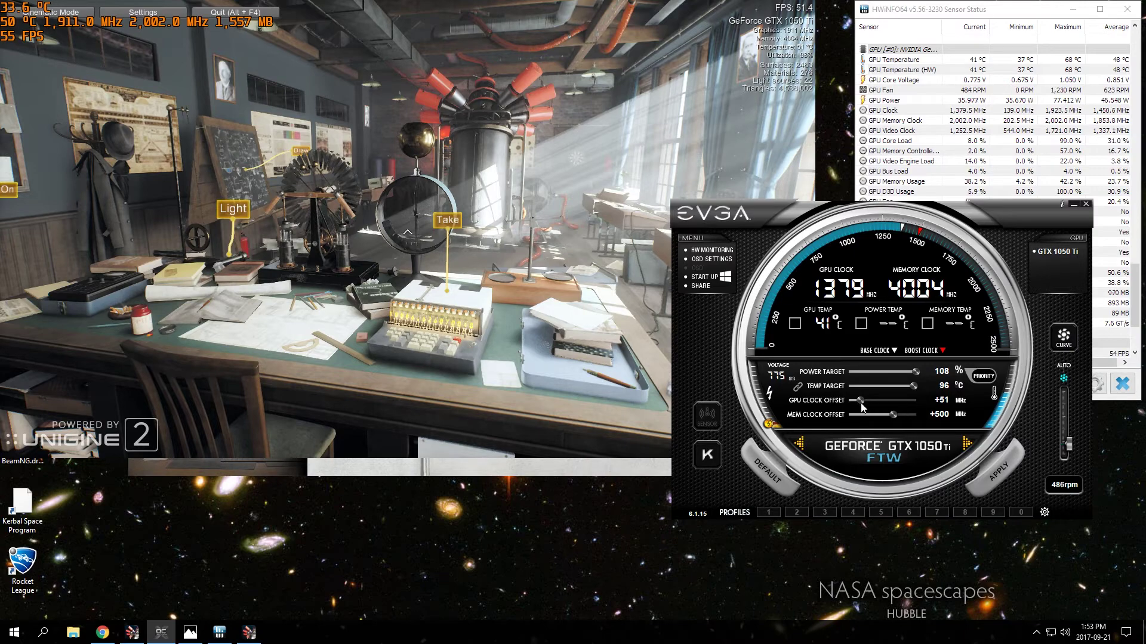
# Clear the GPU clock offset value and switch to the GTX 1050 Ti spec page in Chrome
pyautogui.click(949, 399)
pyautogui.press('BackSpace')
pyautogui.press('BackSpace')
pyautogui.press('BackSpace')
pyautogui.click(111, 633)
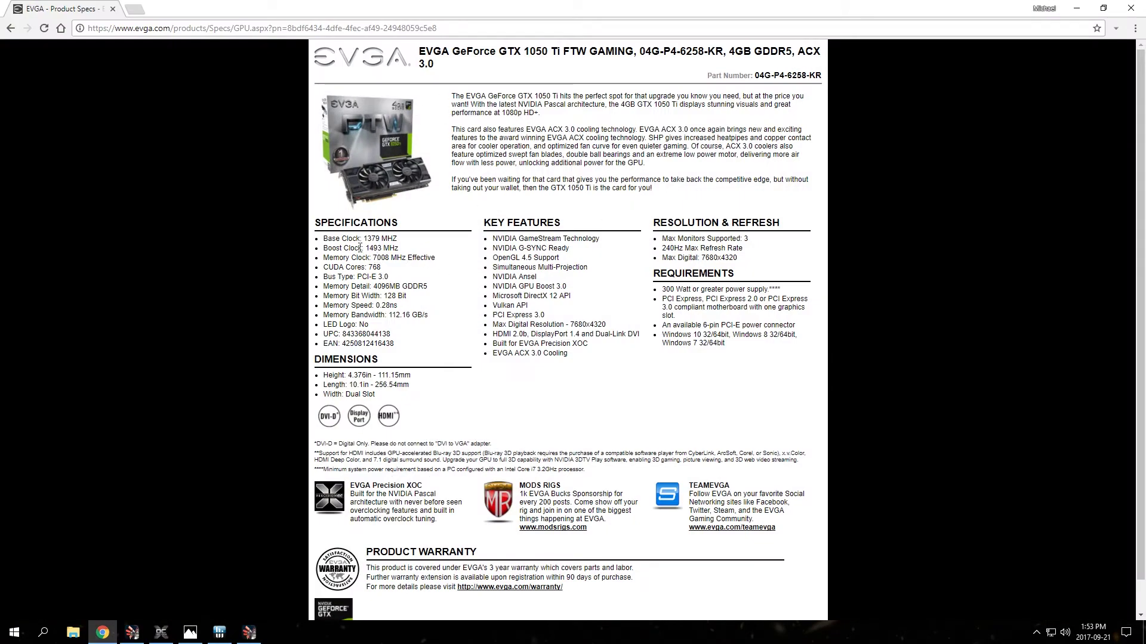
# Highlight the 1493 MHz boost clock on the spec page, then return to Precision XOC
pyautogui.moveTo(374, 251)
pyautogui.mouseDown()
pyautogui.moveTo(387, 259)
pyautogui.moveTo(382, 249)
pyautogui.mouseUp()
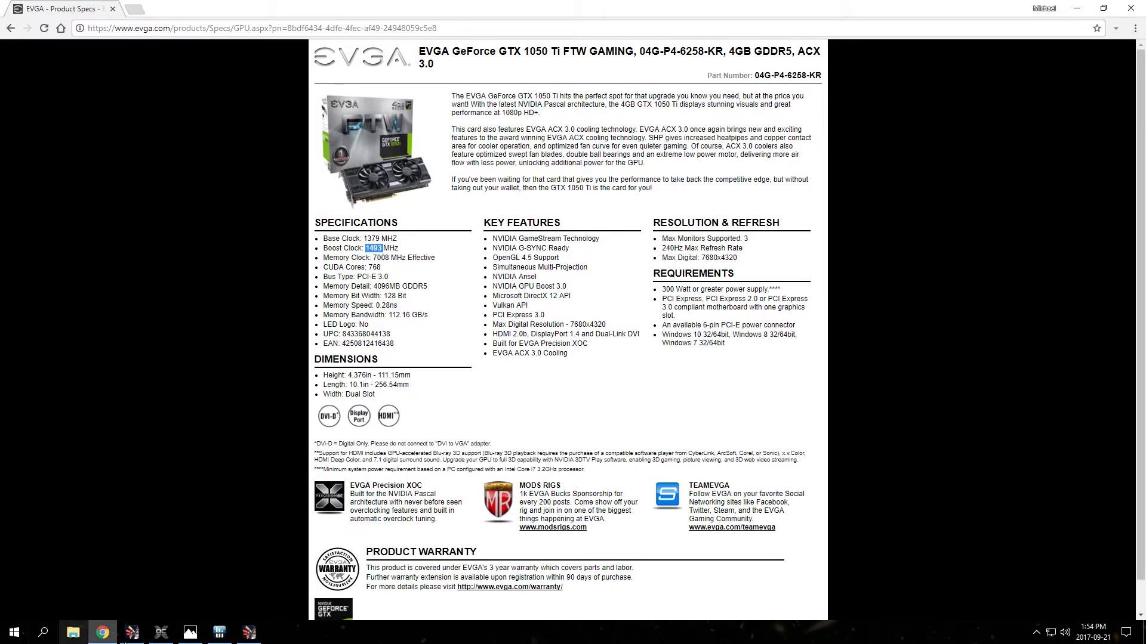
pyautogui.moveTo(129, 636)
pyautogui.click(159, 576)
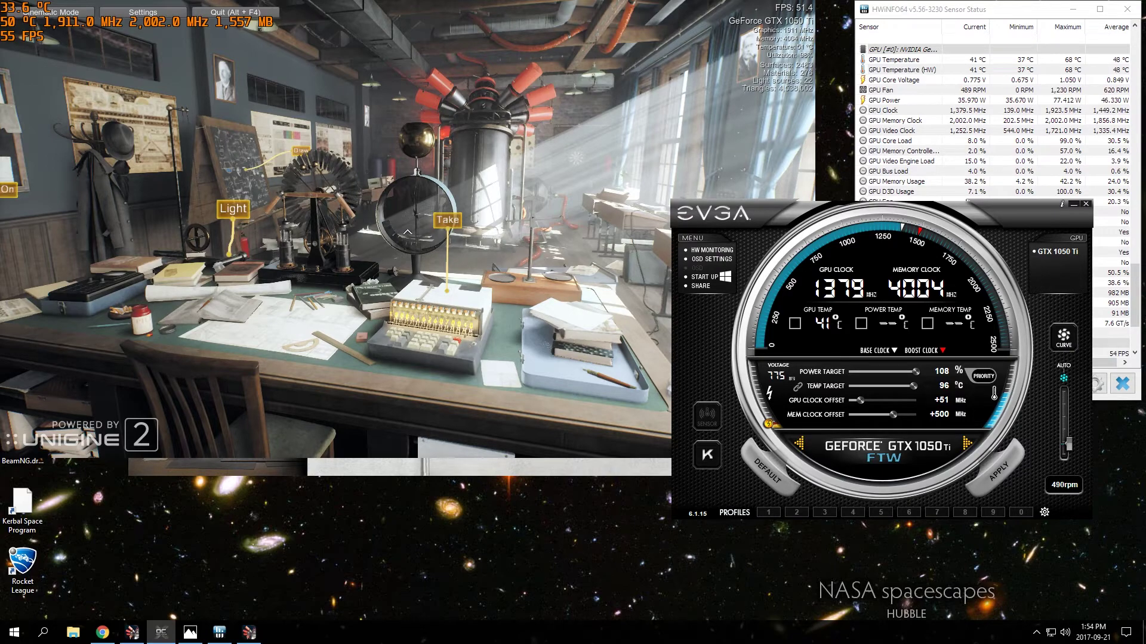
# Enter and apply a +75 MHz GPU clock offset, check the running benchmark, then return to Precision XOC
pyautogui.hotkey('alt', 'Tab')
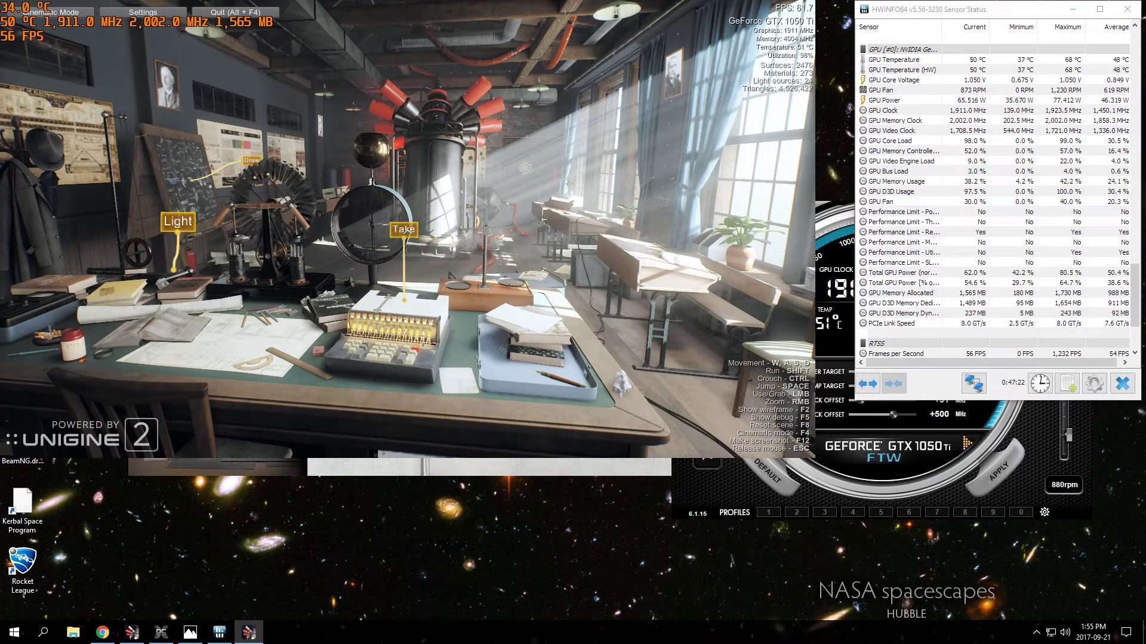
pyautogui.hotkey('alt', 'Tab')
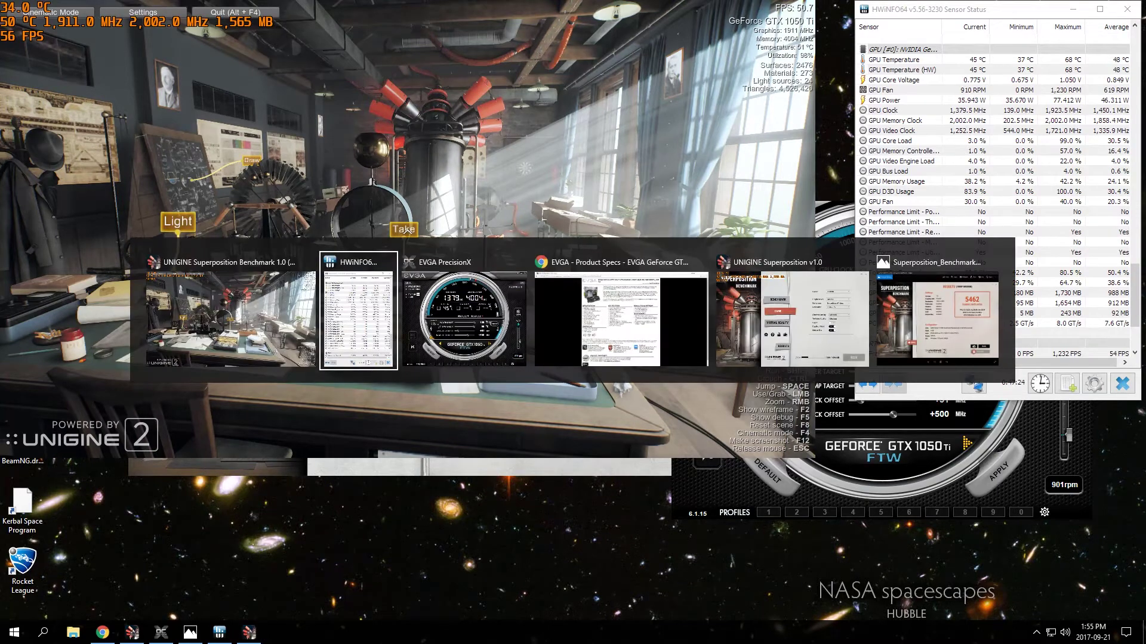
pyautogui.hotkey('alt', 'Tab')
pyautogui.write('7')
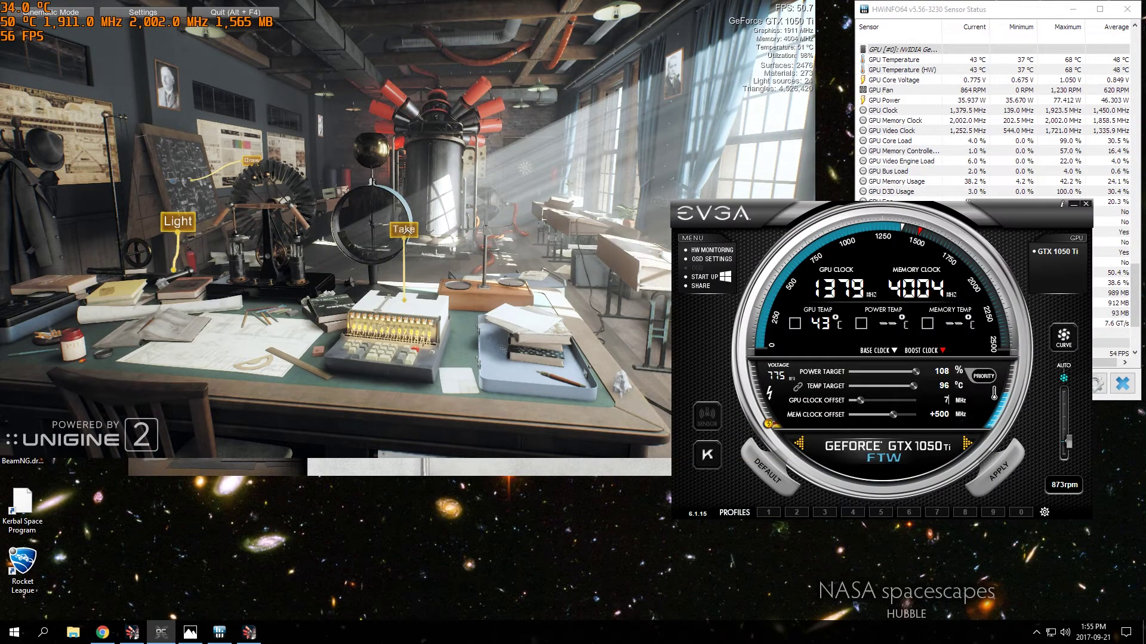
pyautogui.write('56')
pyautogui.press('BackSpace')
pyautogui.click(1008, 473)
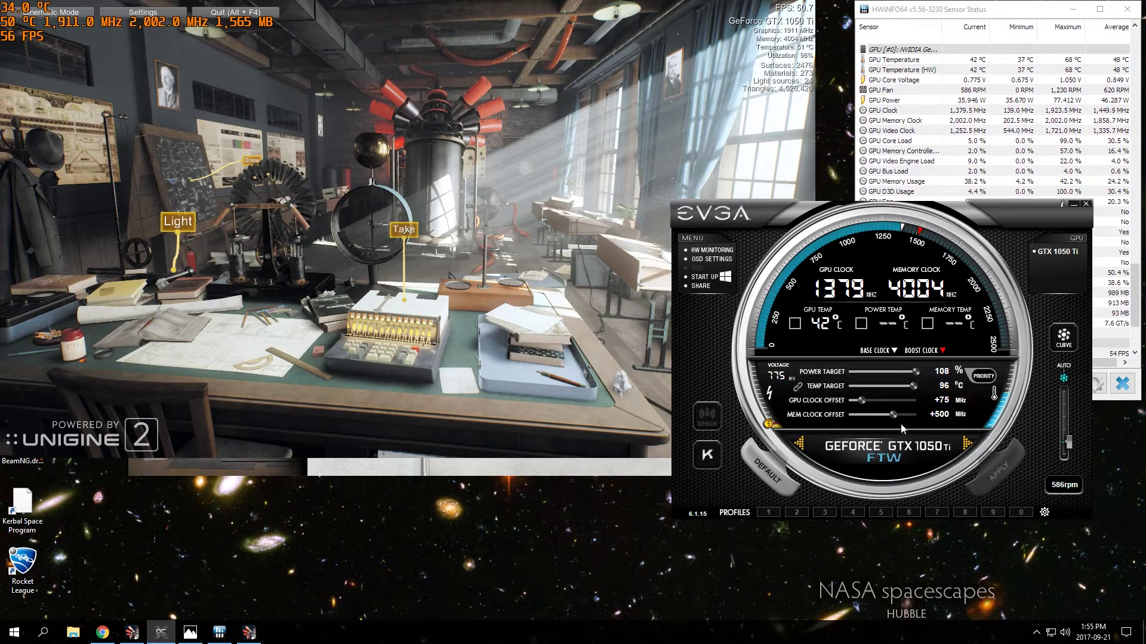
pyautogui.hotkey('alt', 'Tab')
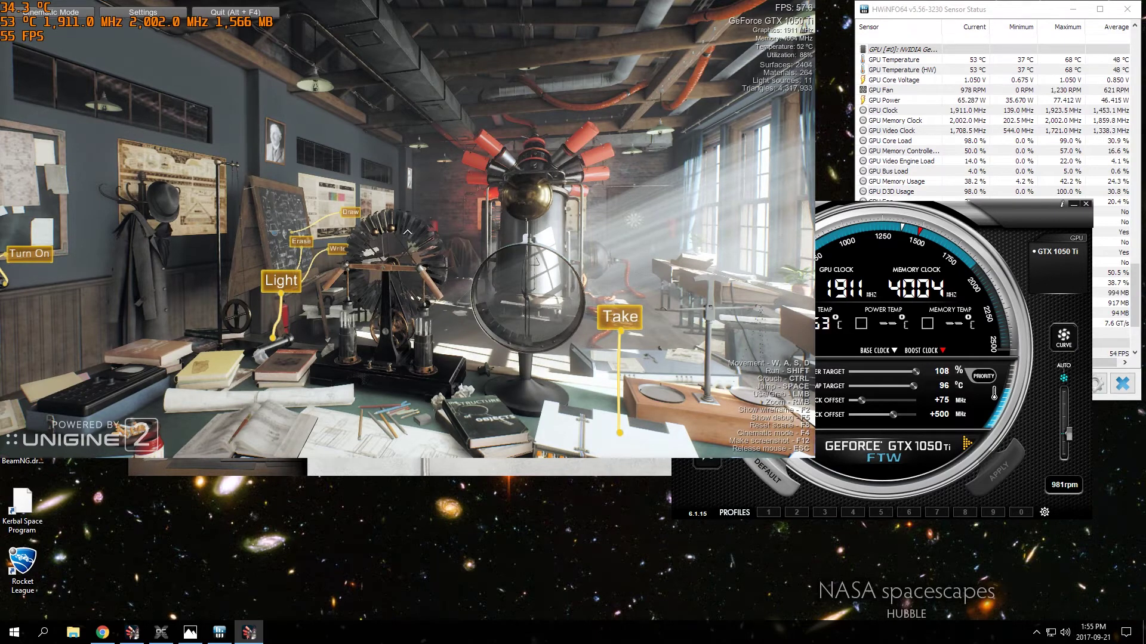
pyautogui.click(924, 398)
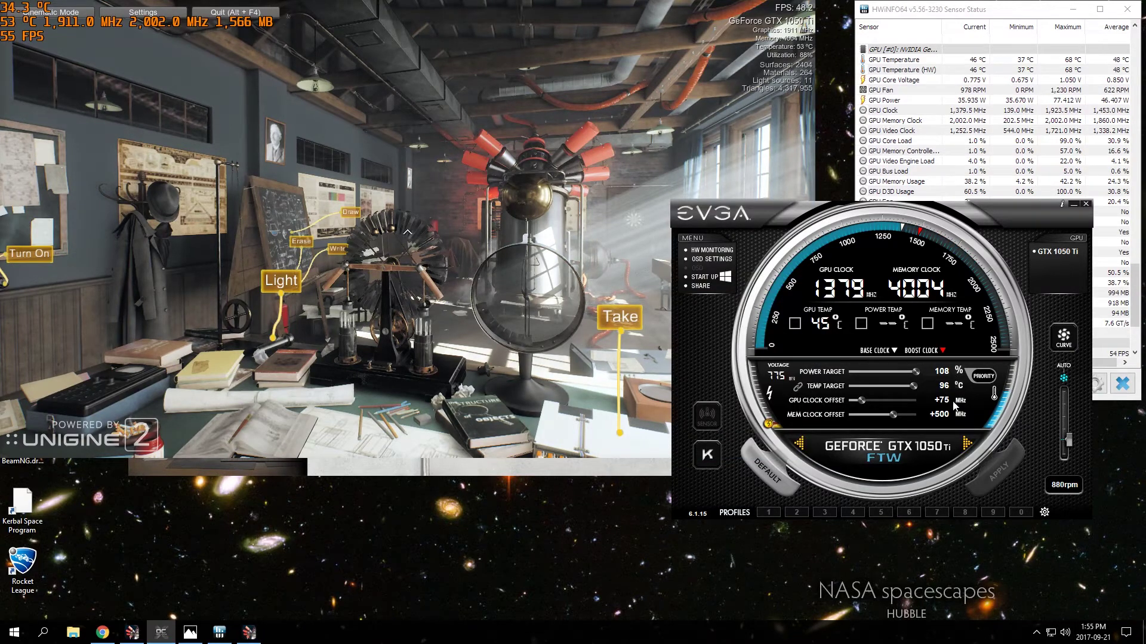
pyautogui.hotkey('alt', 'Tab')
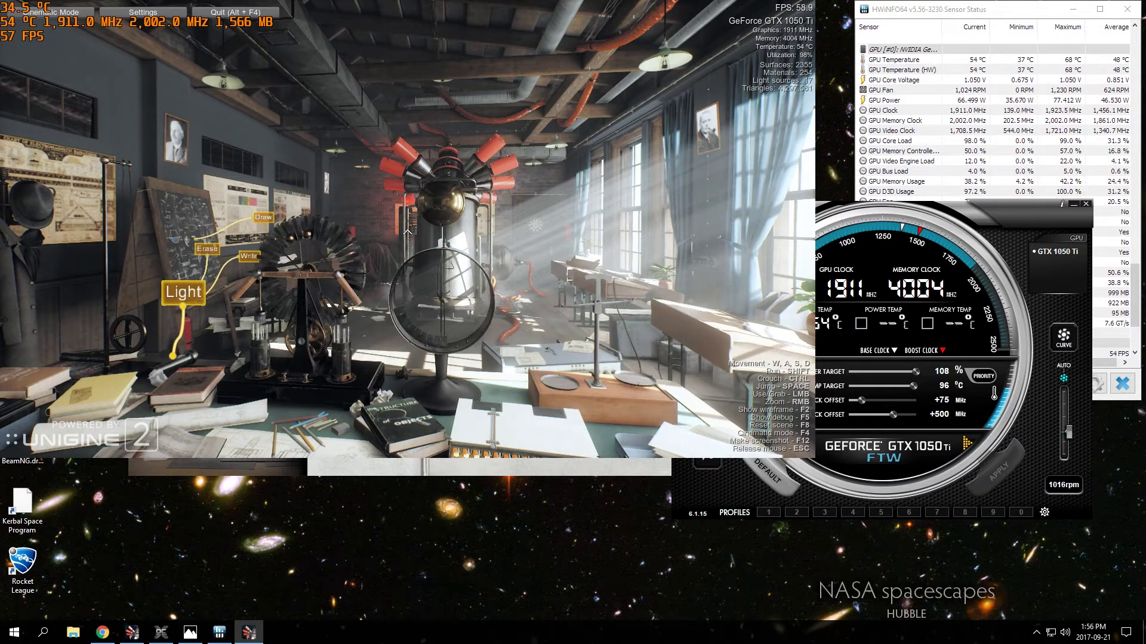
pyautogui.press('w')
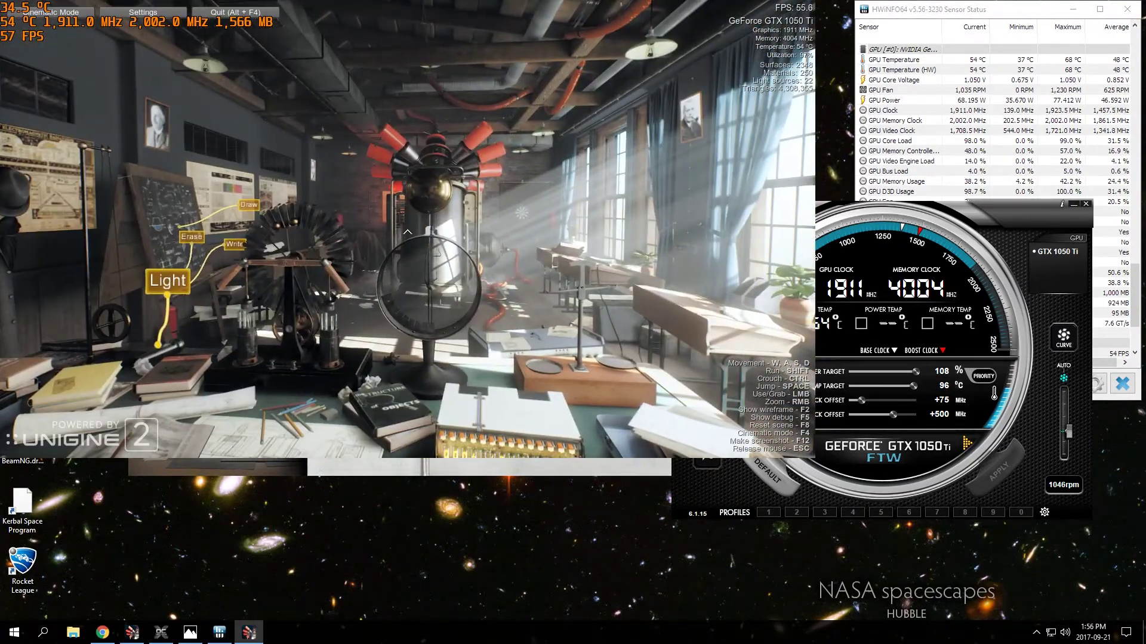
pyautogui.hotkey('alt', 'Tab')
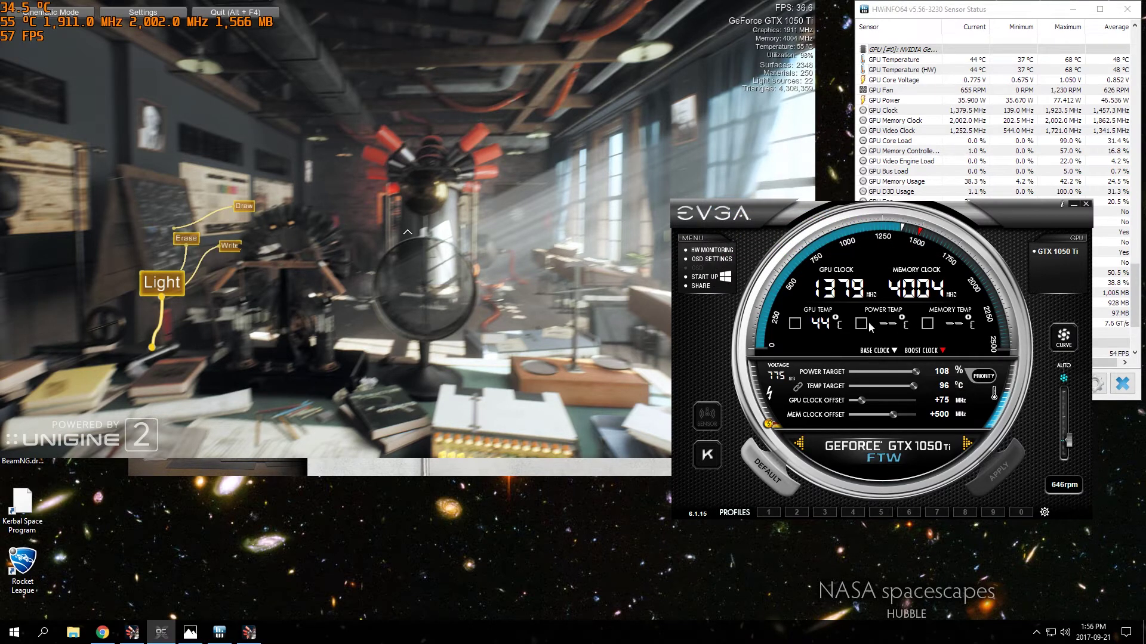
pyautogui.click(191, 632)
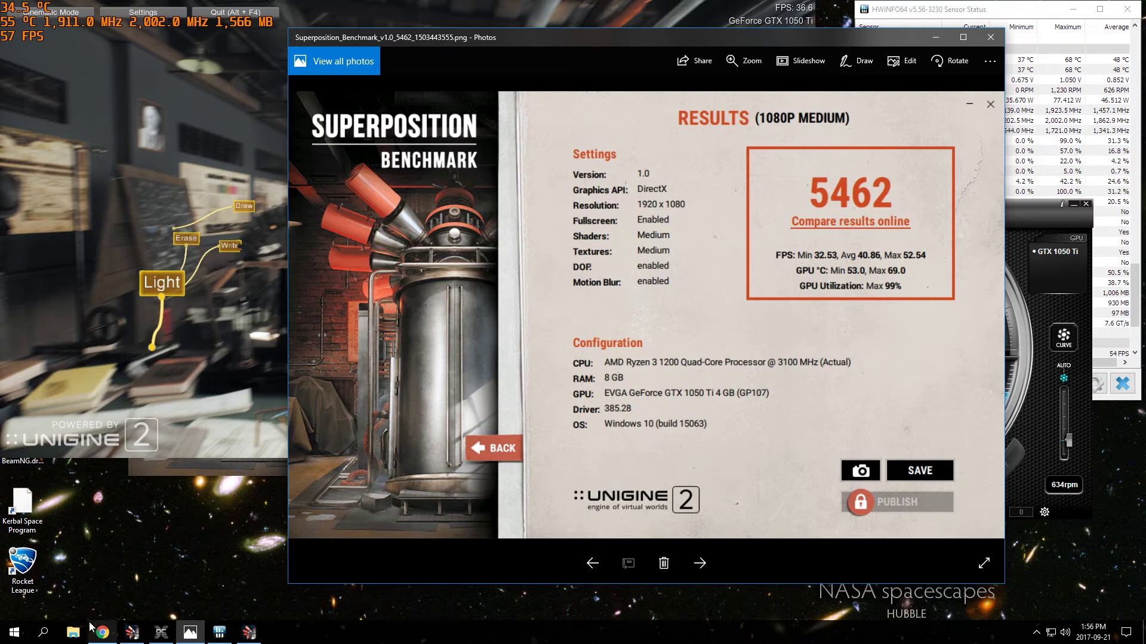
# Check the 1080p Medium benchmark preset, compare the 5462 and 5836 result screenshots, then close Photos
pyautogui.click(132, 632)
pyautogui.click(377, 206)
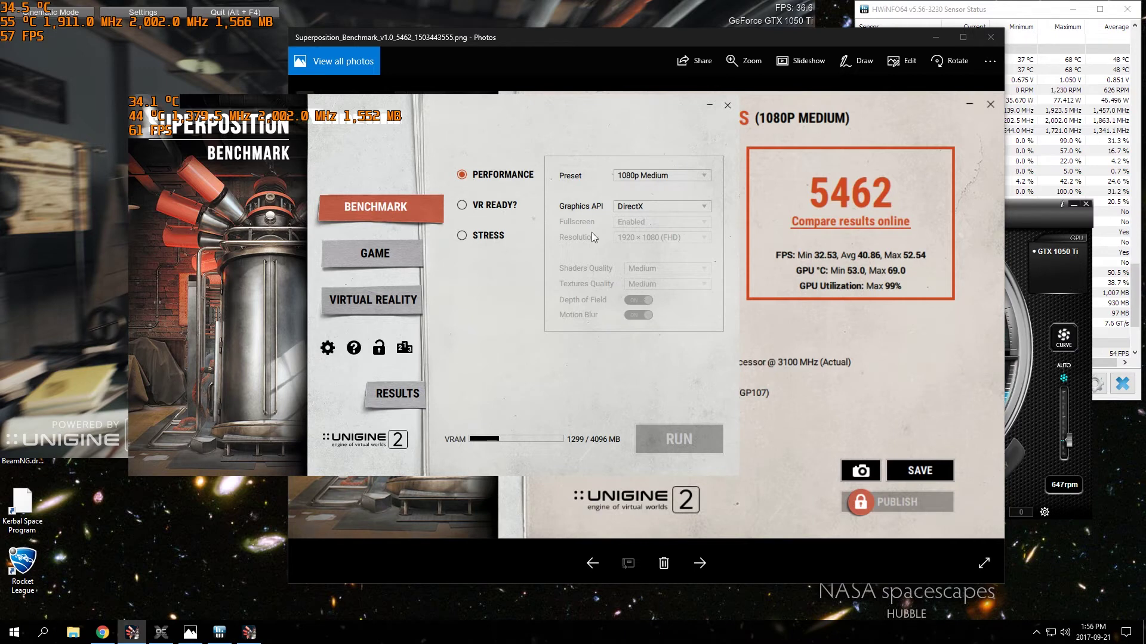
pyautogui.click(880, 315)
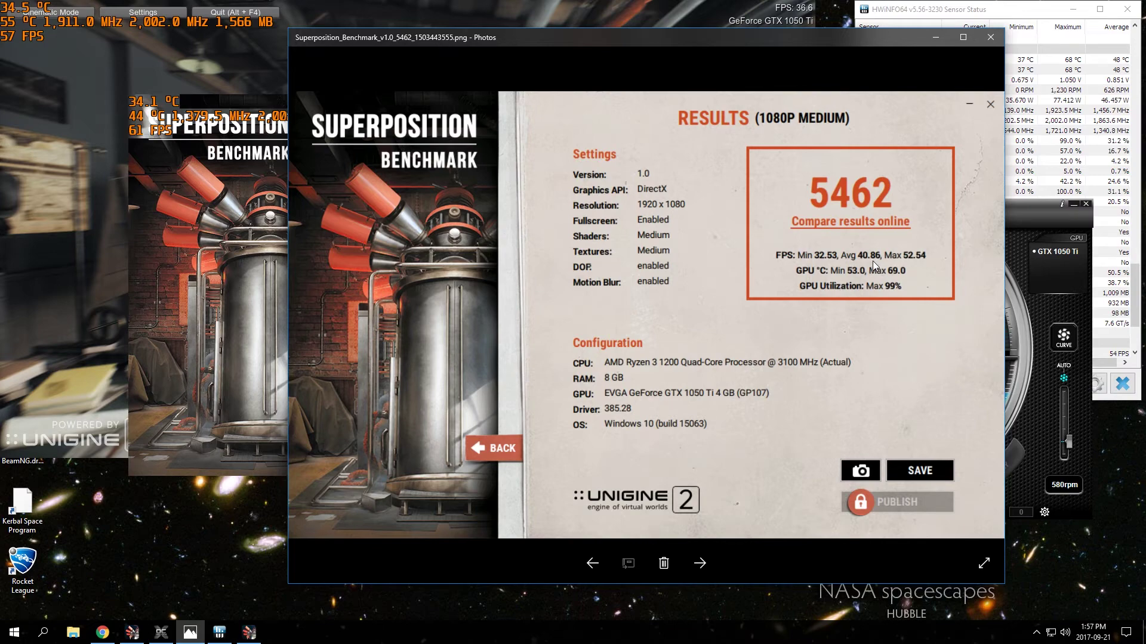
pyautogui.press('Right')
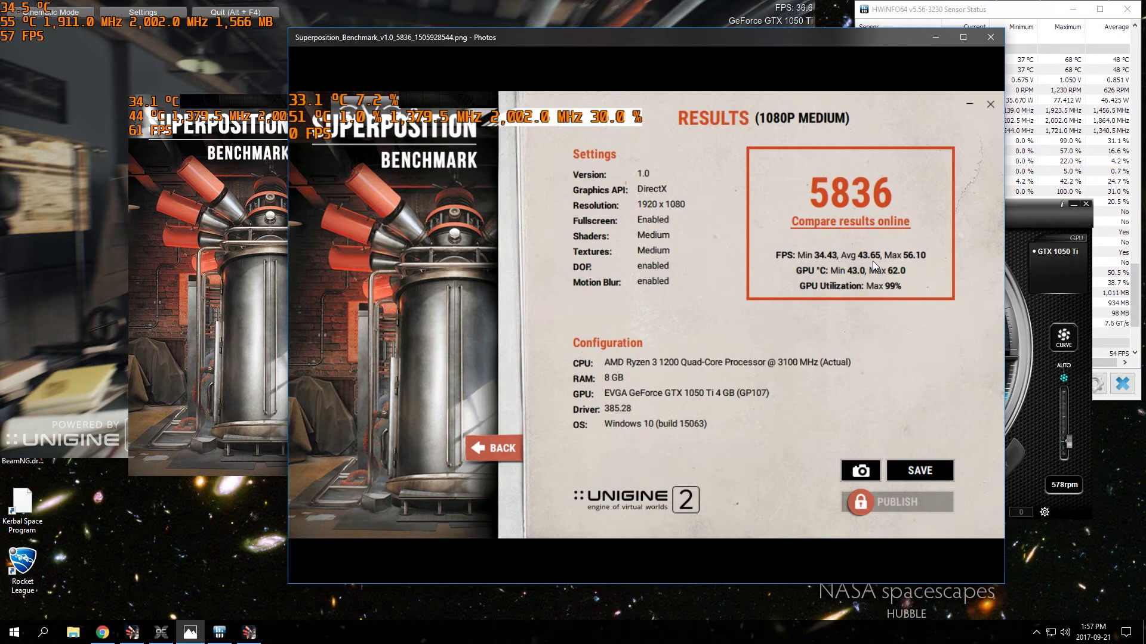
pyautogui.press('Left')
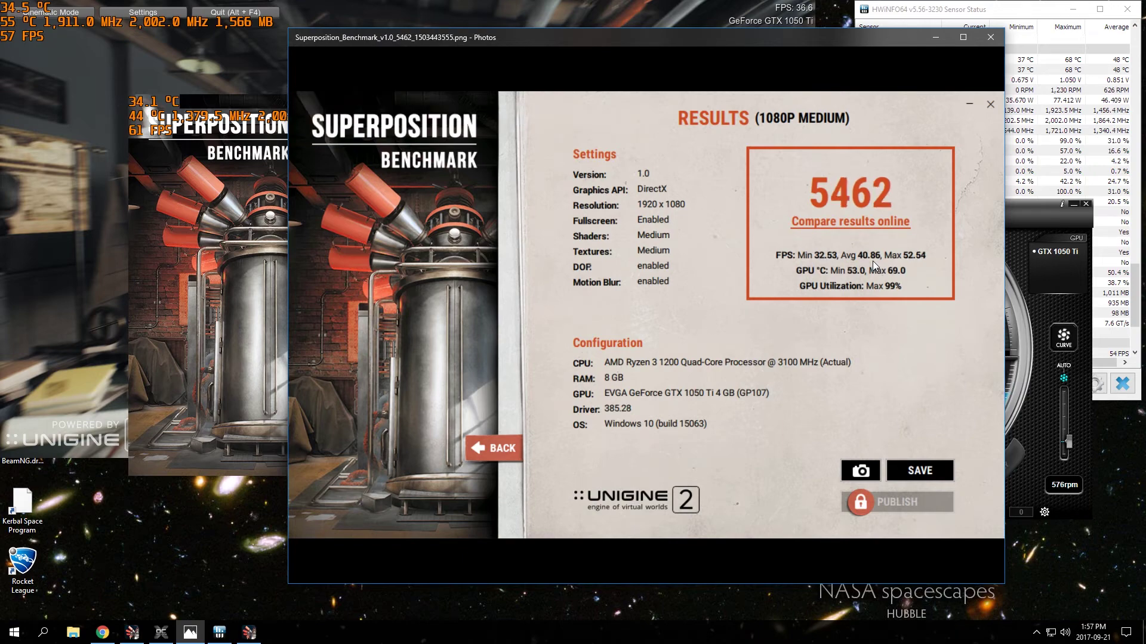
pyautogui.press('Right')
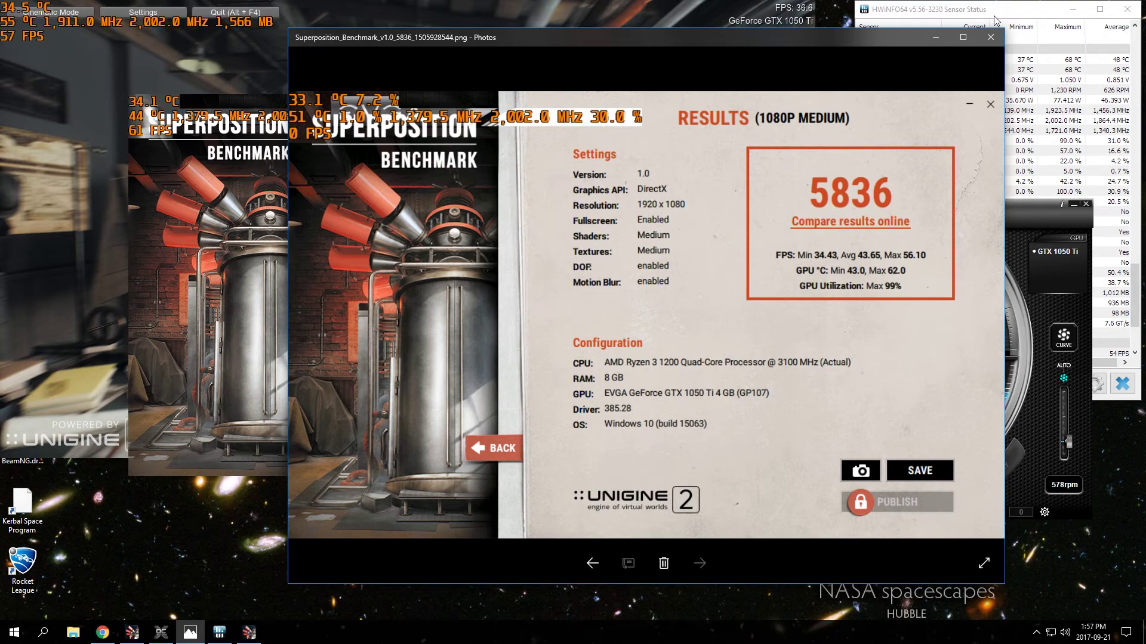
pyautogui.click(990, 37)
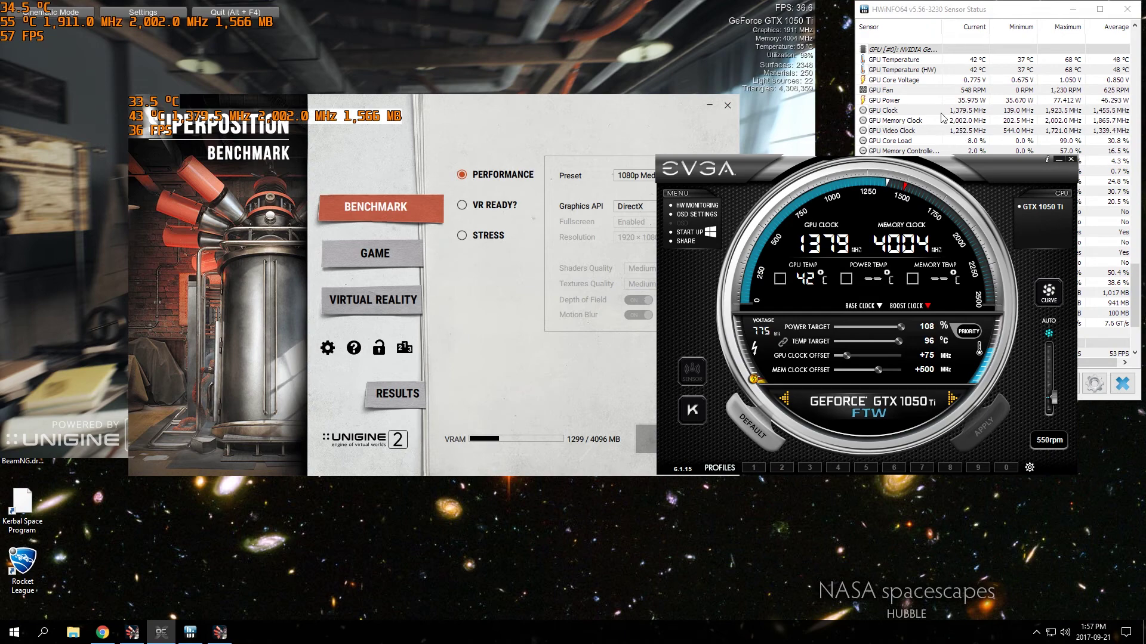
# Move the Precision XOC window up and left to reveal more of the HWiNFO sensor list
pyautogui.moveTo(955, 159); pyautogui.dragTo(879, 138)
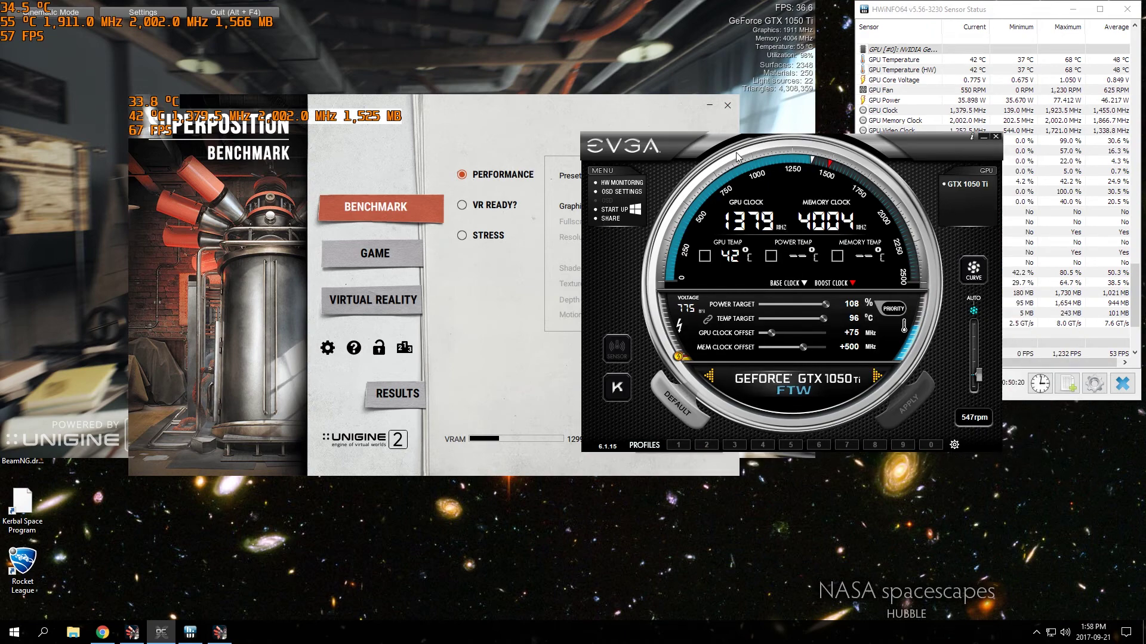
pyautogui.moveTo(737, 156); pyautogui.dragTo(736, 154)
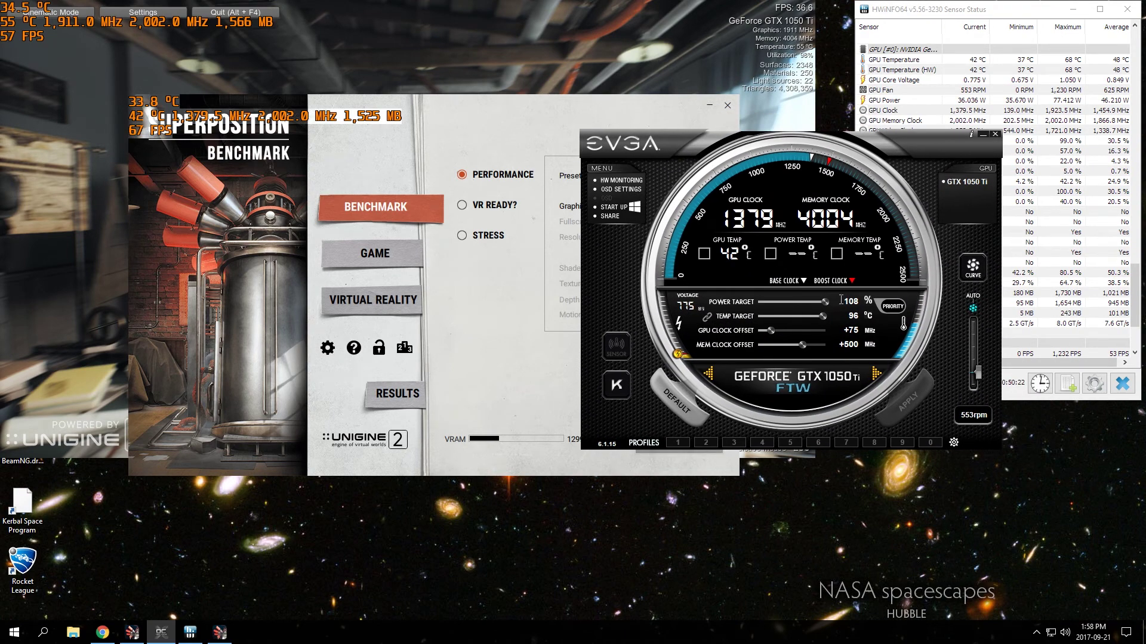